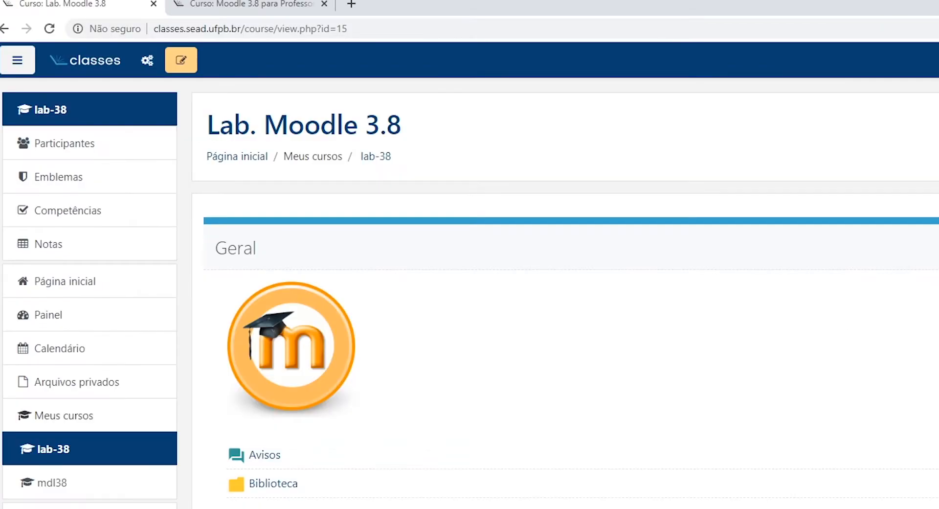
Step: Turn on course editing and add a Questionário activity to the Geral section
click(182, 65)
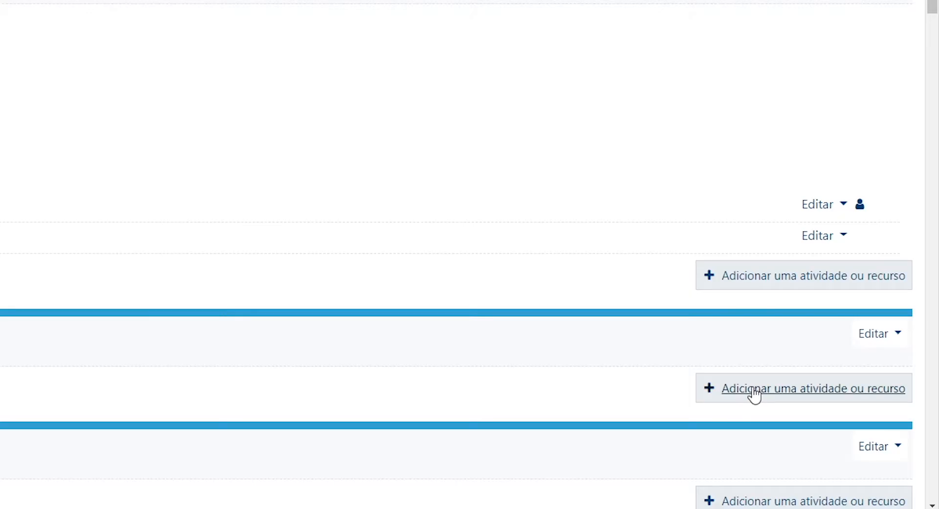
click(755, 393)
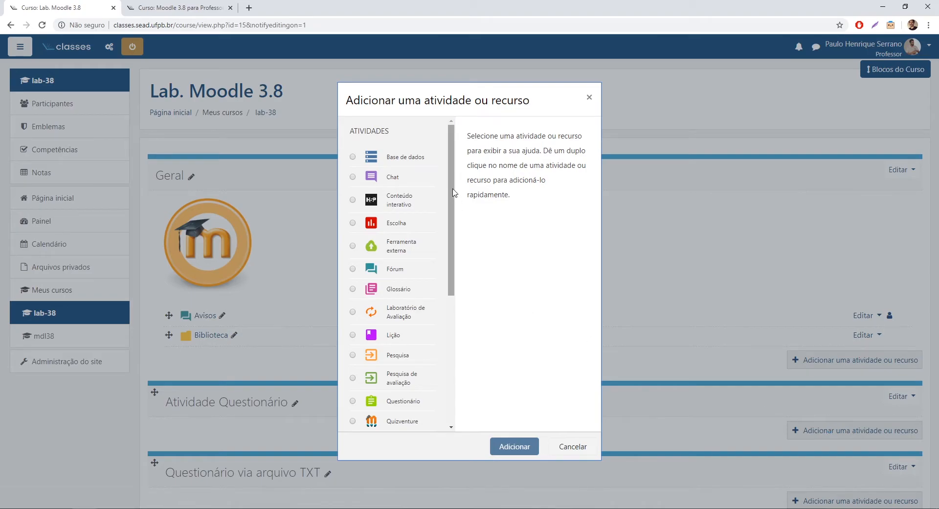
mouse_move(453, 189)
mouse_down()
mouse_move(455, 338)
mouse_move(448, 189)
mouse_up()
click(402, 402)
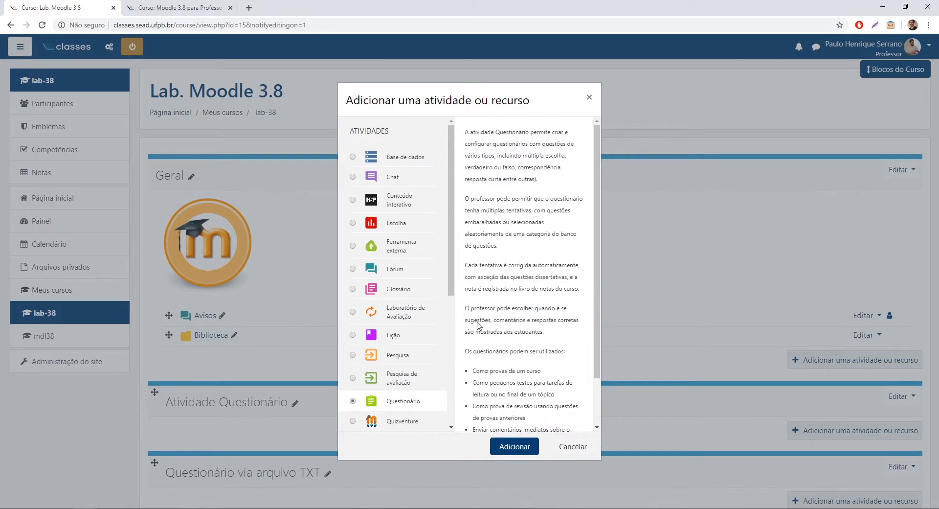
click(532, 452)
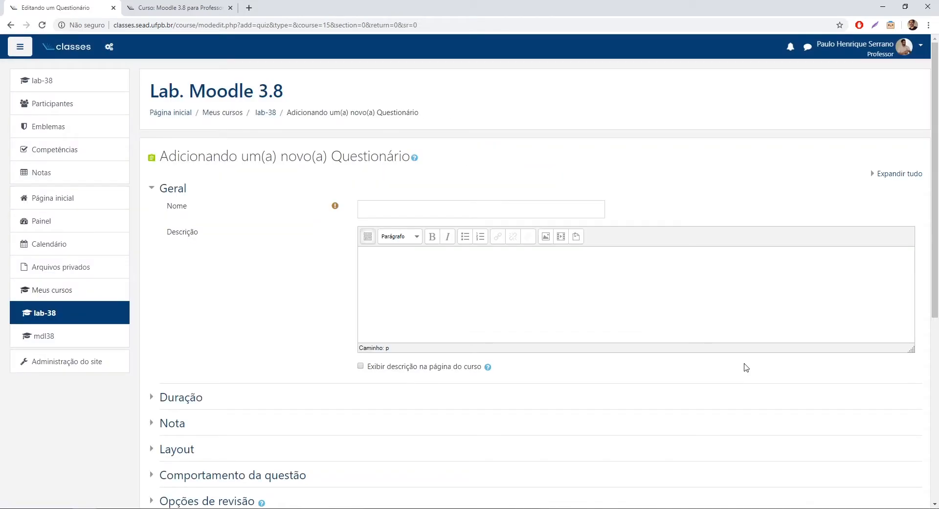
Step: Name the new quiz "Questionário 01"
click(415, 209)
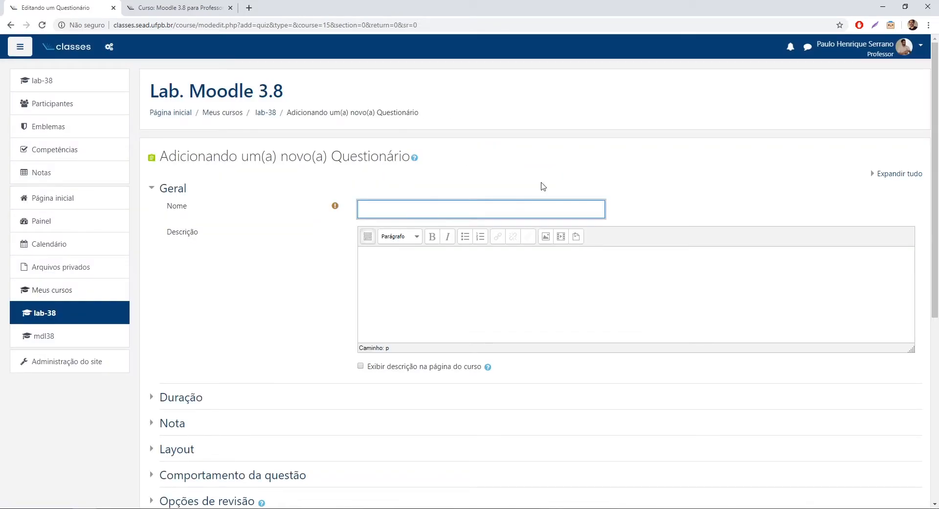
text(Questionário 01)
click(327, 258)
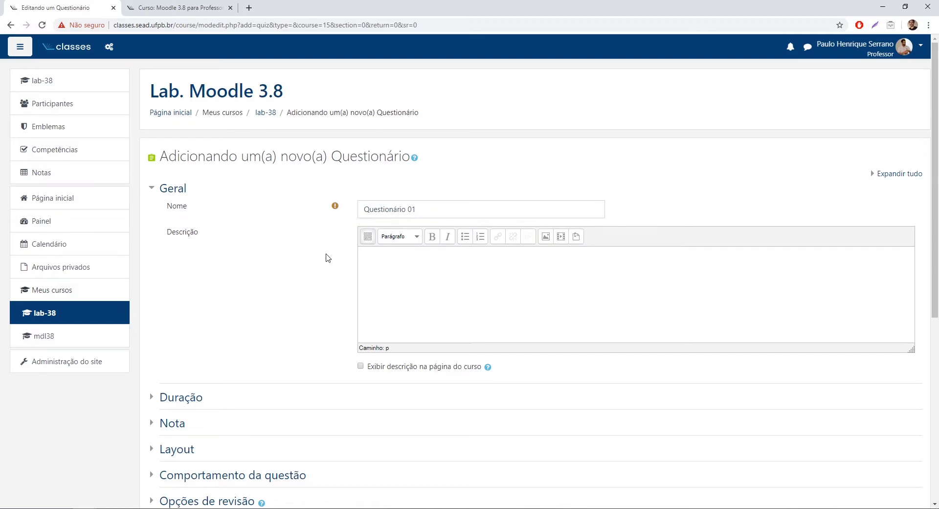
Step: Enable the Limite de tempo setting under Duração and look through its available time units
scroll(327, 258, down, 2)
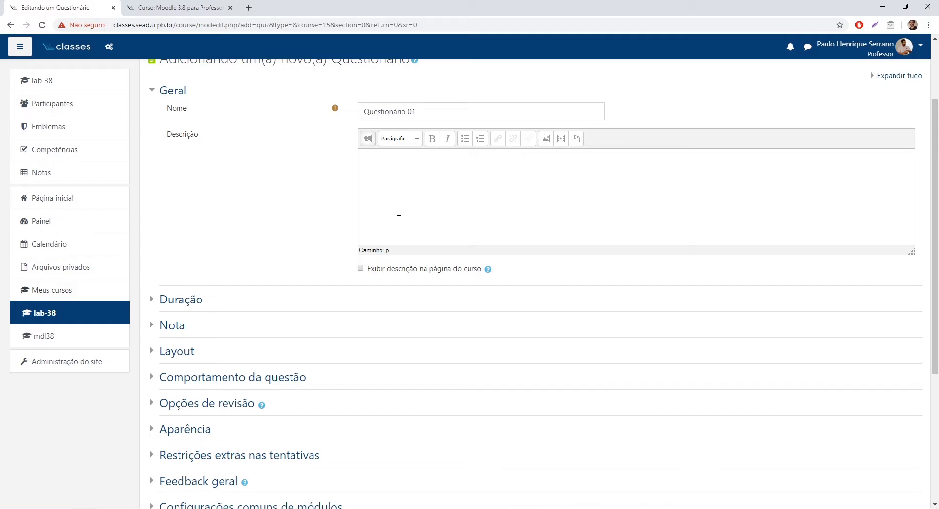
scroll(342, 256, down, 3)
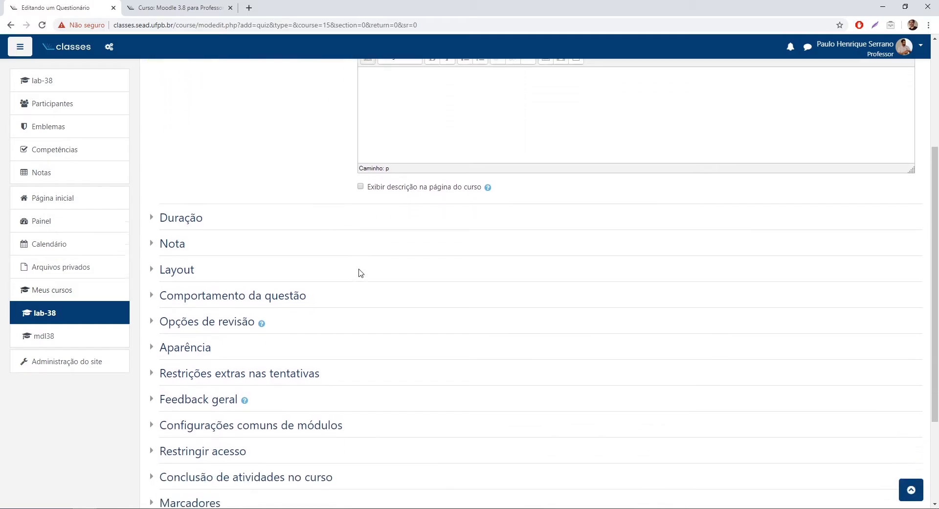
scroll(386, 269, down, 1)
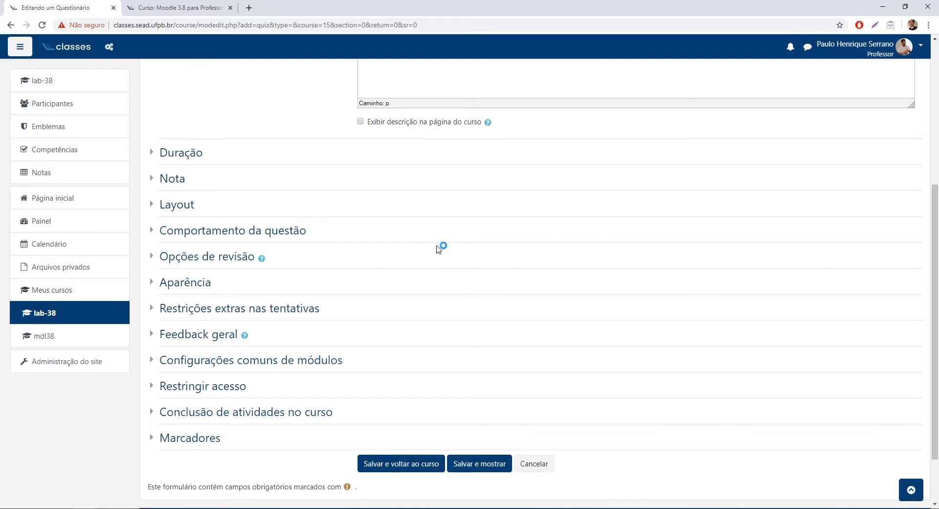
click(151, 155)
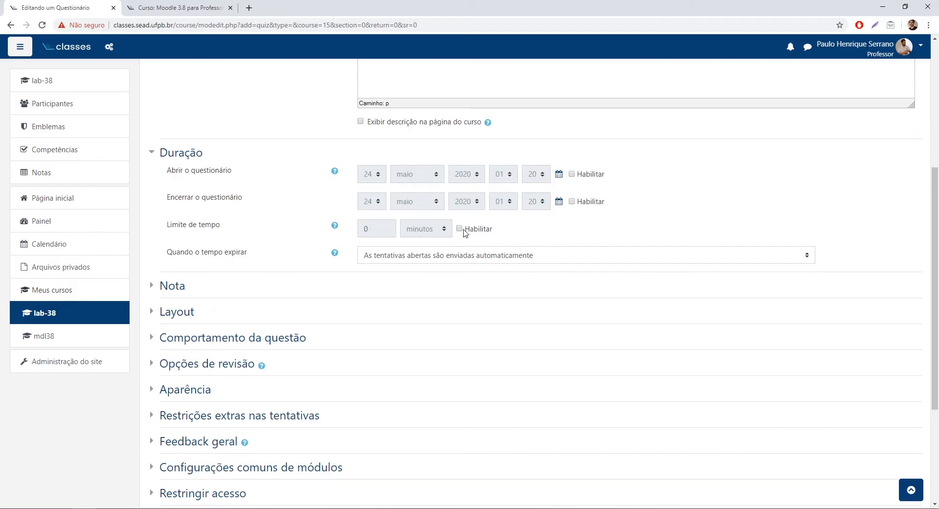
click(459, 228)
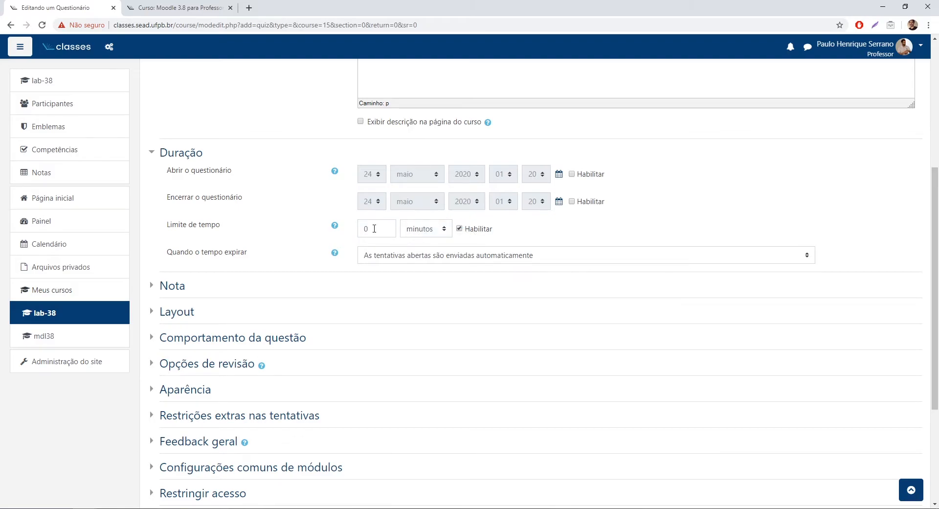
click(412, 229)
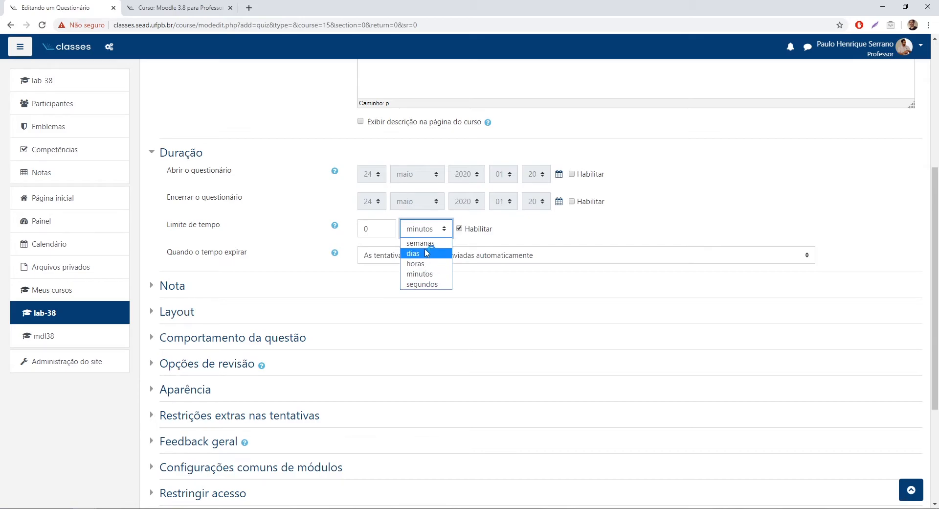
click(508, 231)
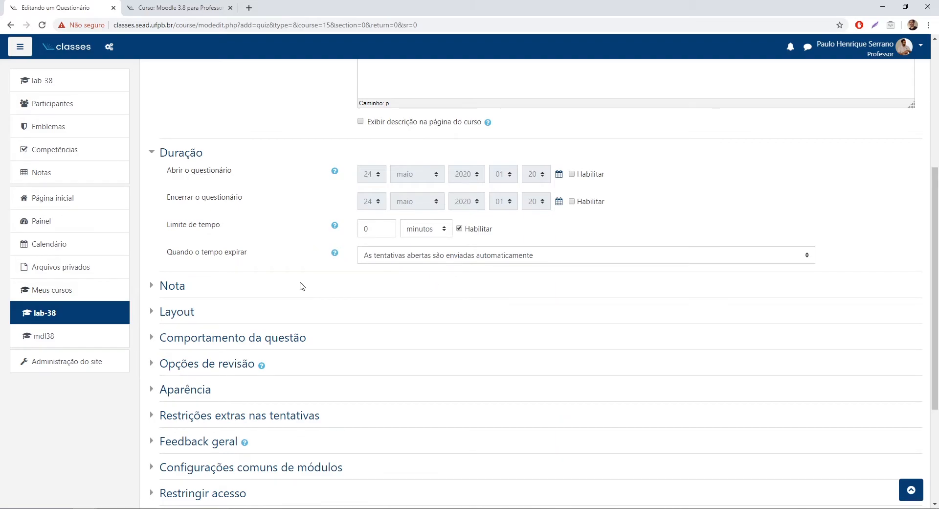
Step: Examine the Nota settings for the passing grade, allowed attempts and grading method options
click(171, 286)
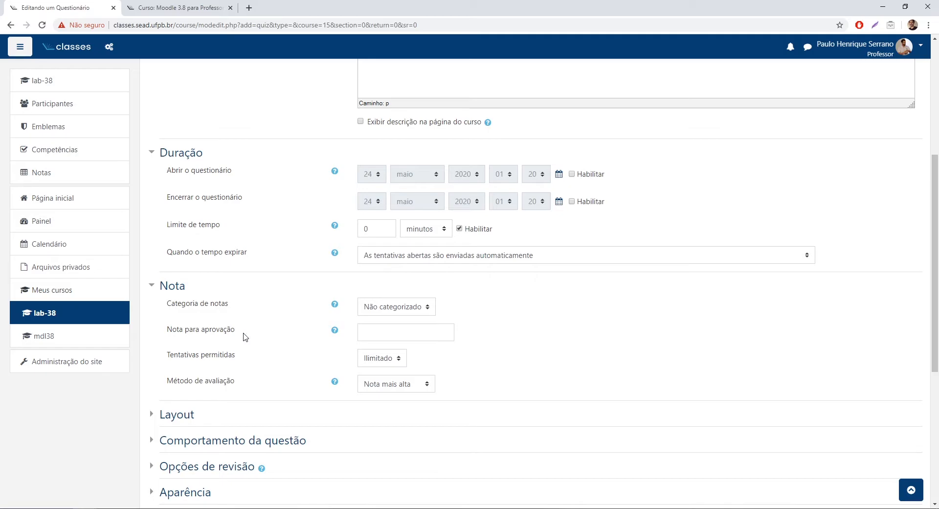
scroll(244, 337, down, 1)
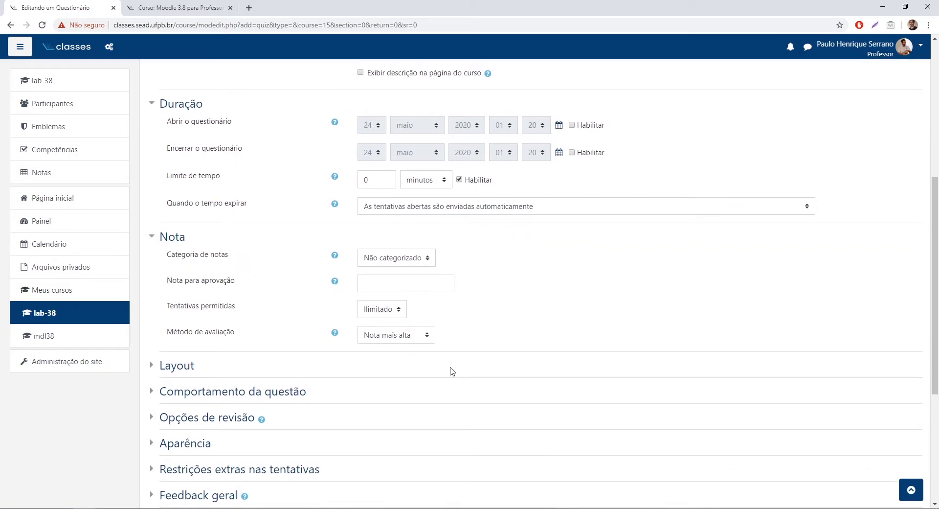
click(400, 287)
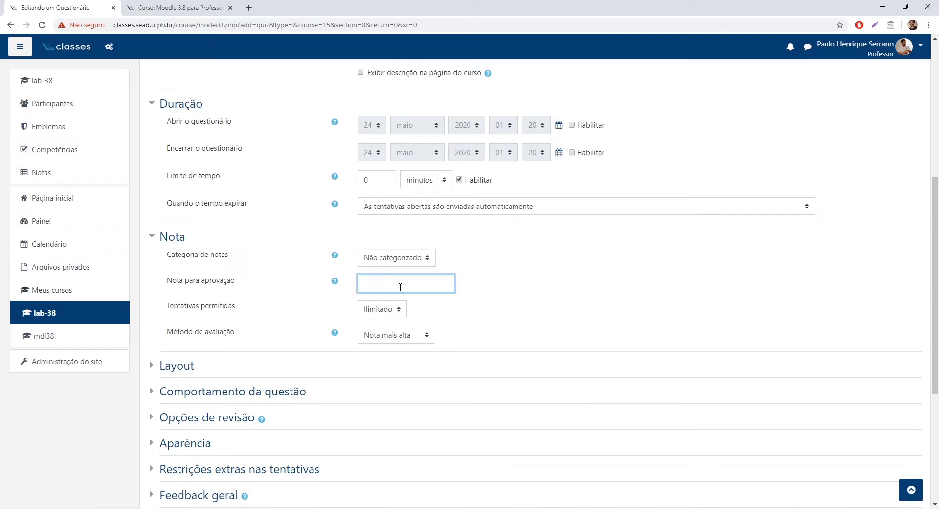
click(502, 292)
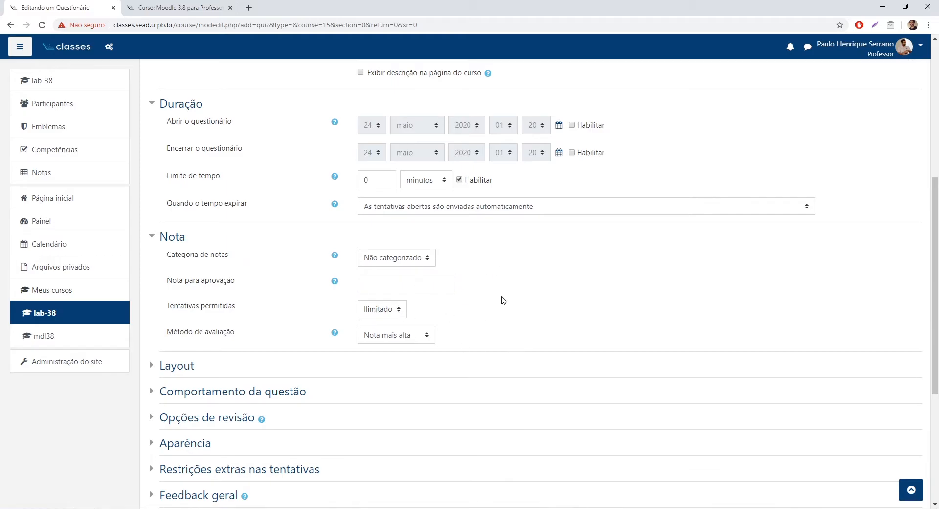
click(396, 316)
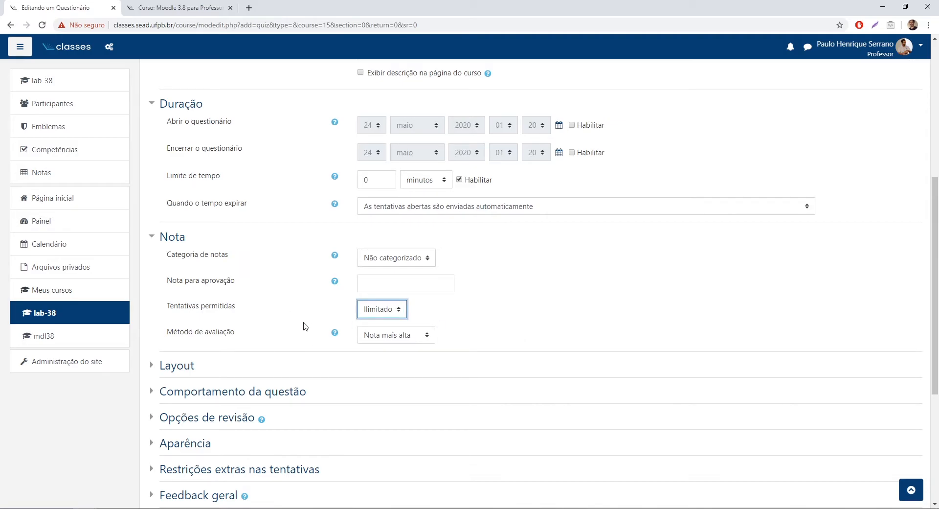
click(414, 339)
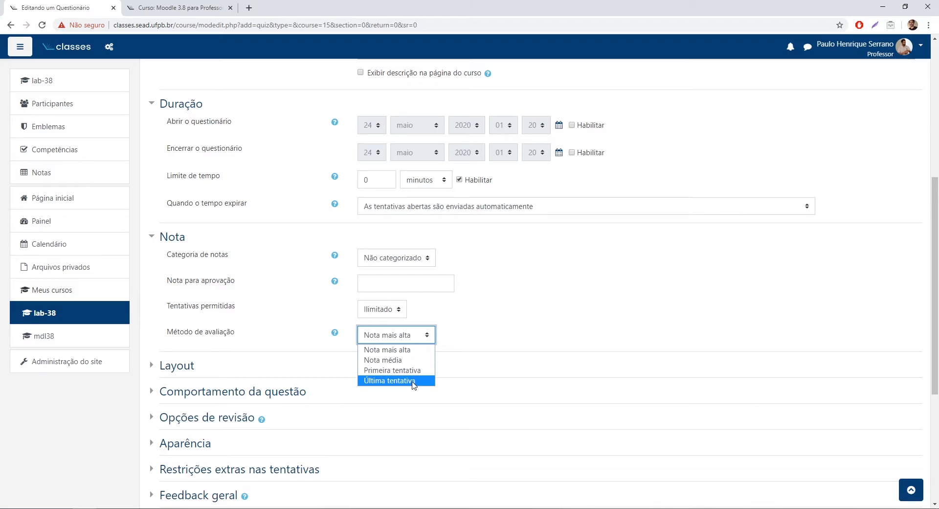
click(433, 335)
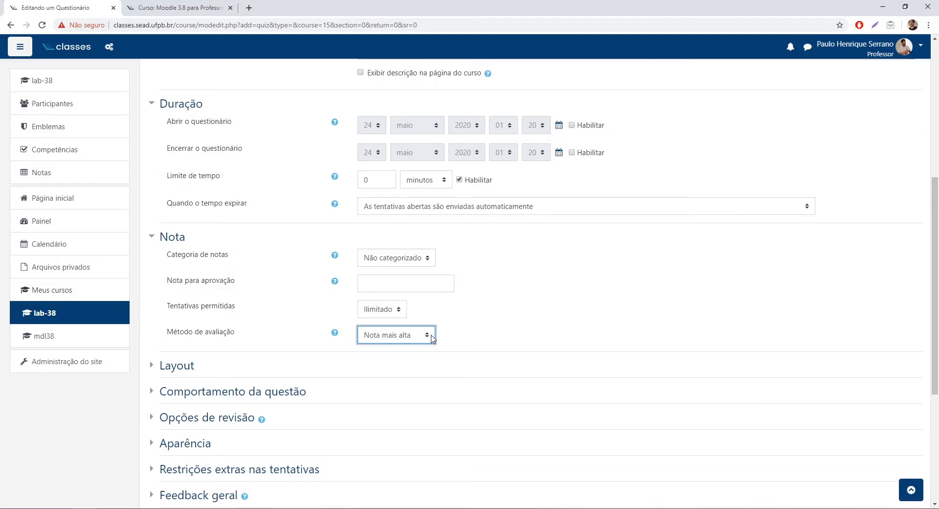
Step: Examine the Layout, Comportamento da questão and Opções de revisão settings, including the question behaviour choices
scroll(248, 262, down, 2)
click(188, 268)
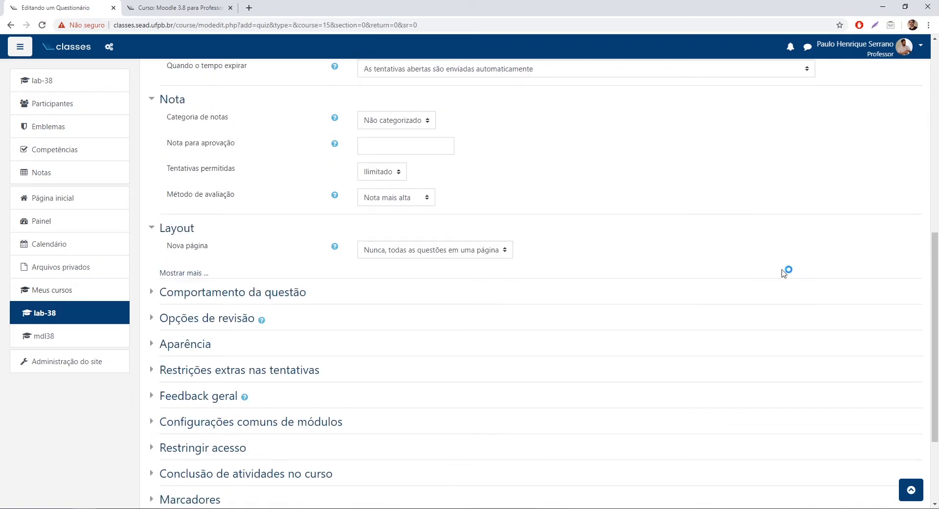
click(288, 293)
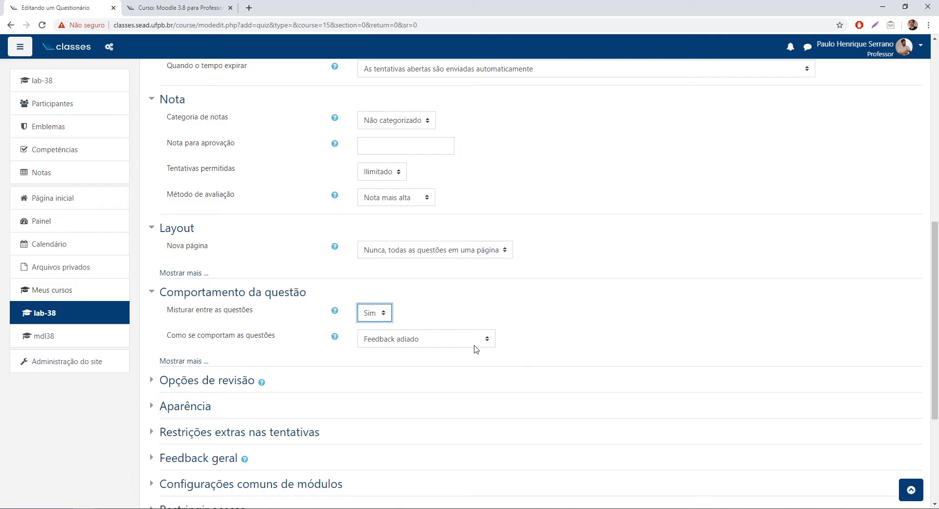
click(433, 342)
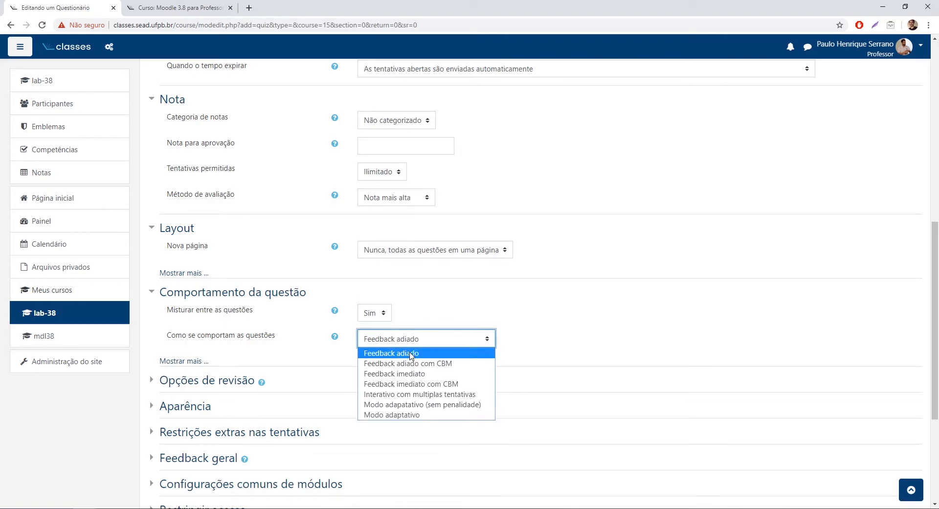
click(554, 348)
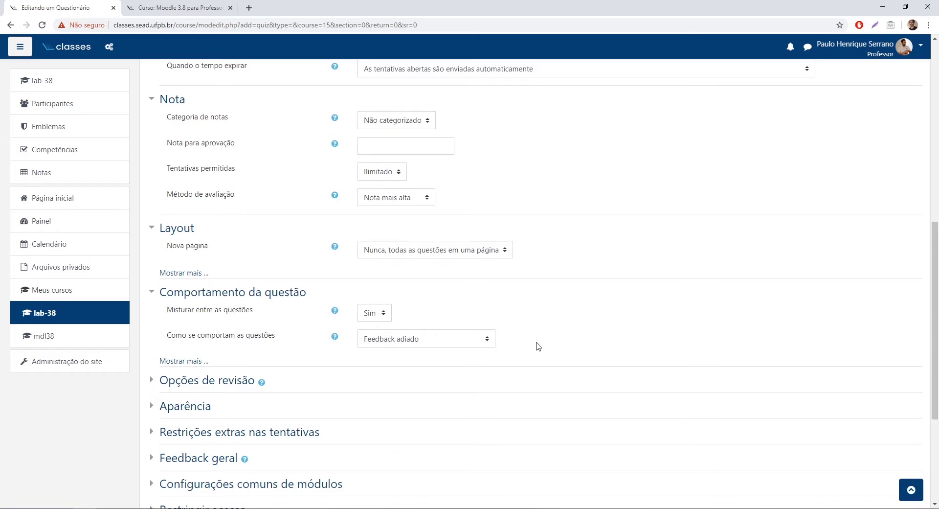
scroll(538, 346, down, 2)
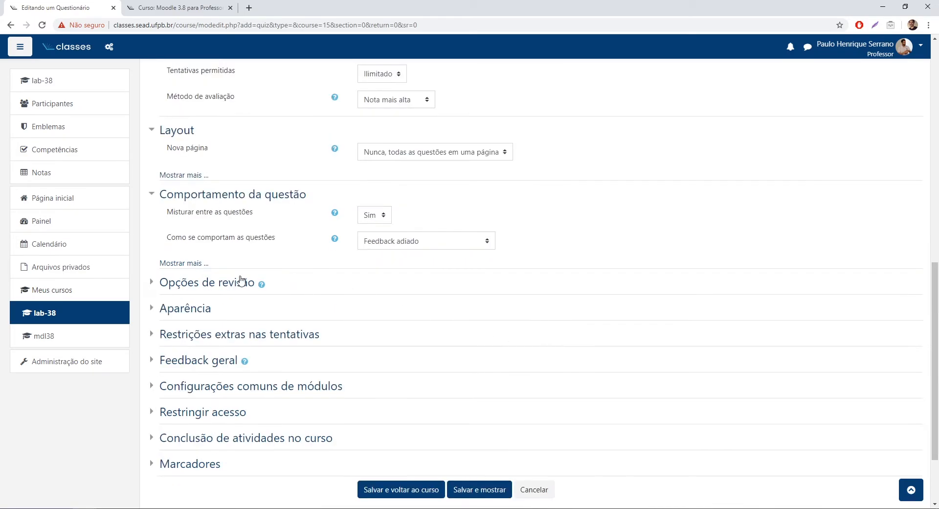
click(230, 286)
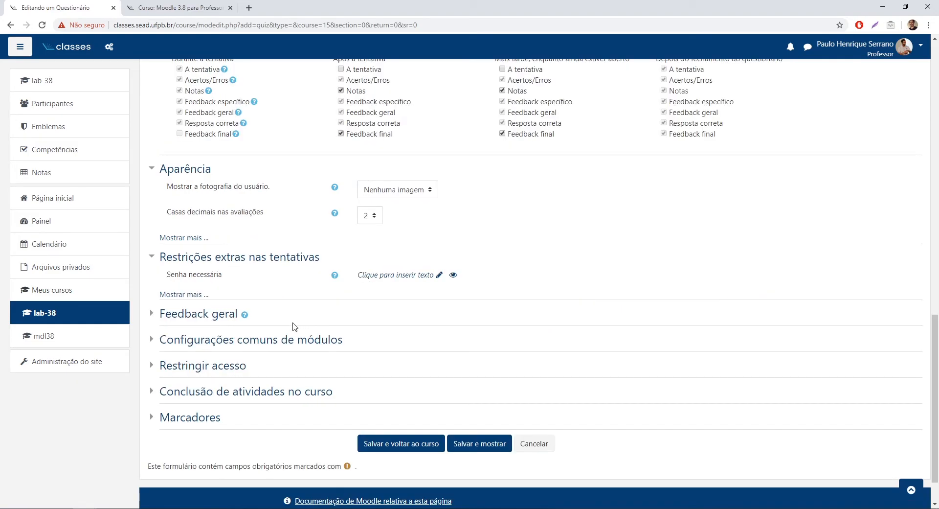
Step: Under Feedback geral, set the grade boundary to 90% and enter "Parabéns!" as the comment for the 100% range
click(208, 318)
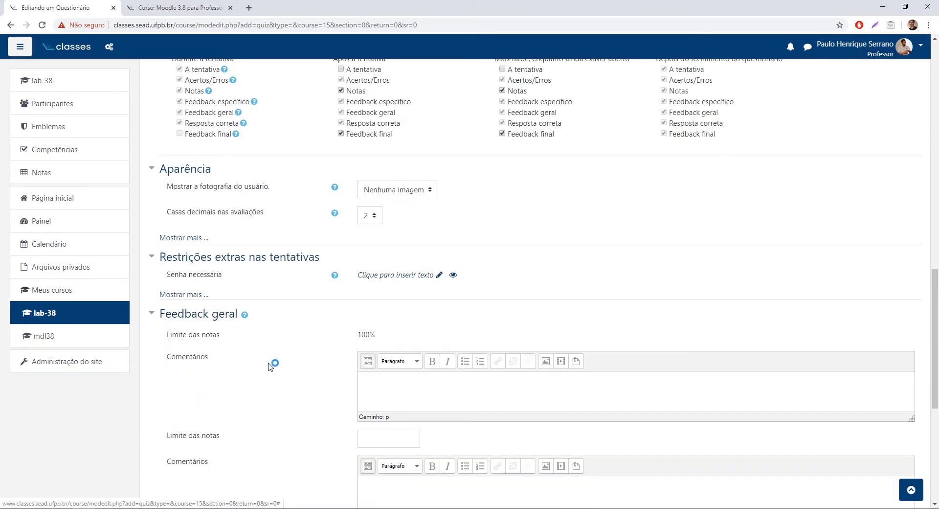
scroll(271, 366, down, 2)
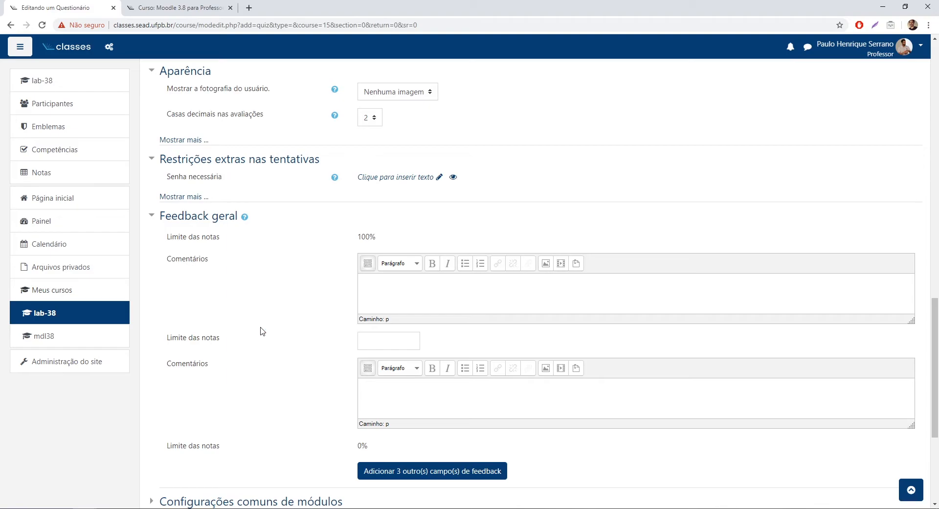
scroll(267, 329, down, 1)
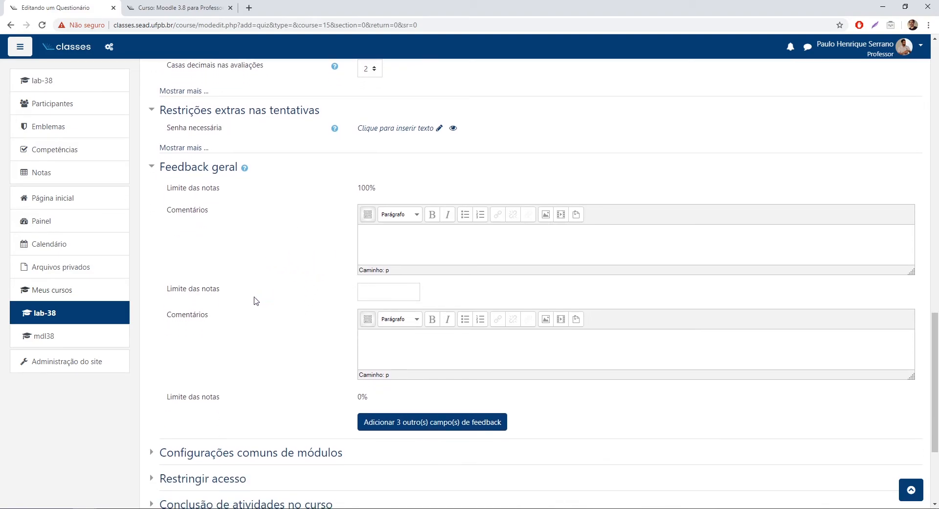
click(387, 292)
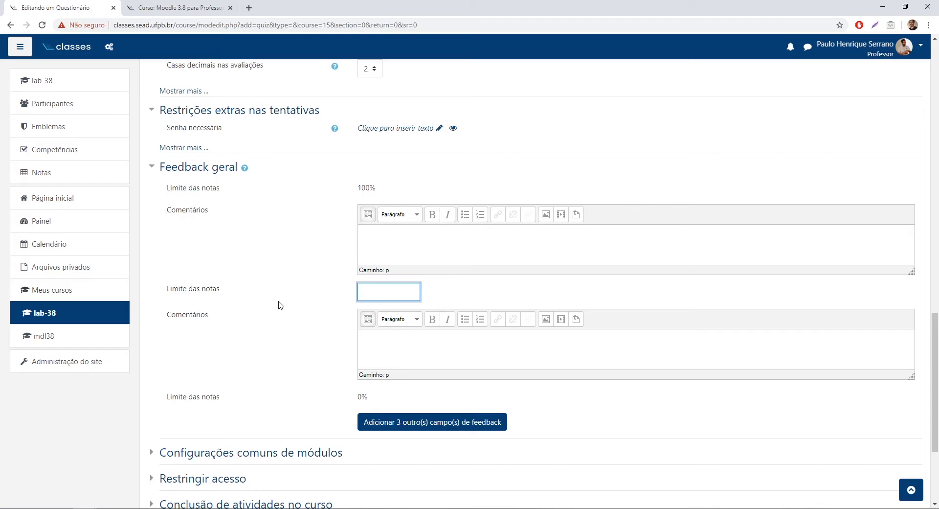
text(90%)
click(379, 250)
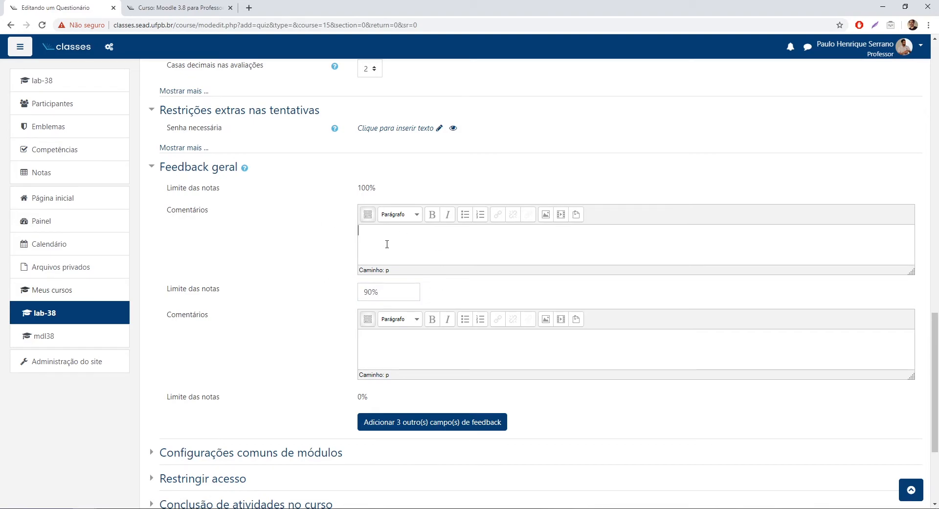
text(Parabéns!)
click(391, 292)
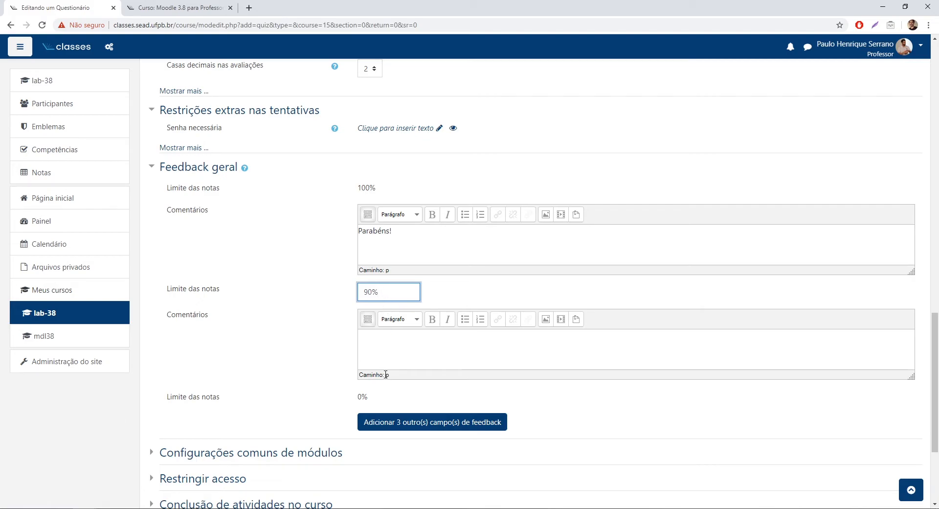
Step: Save and display the quiz, and open its question editing page
scroll(391, 349, down, 6)
click(405, 398)
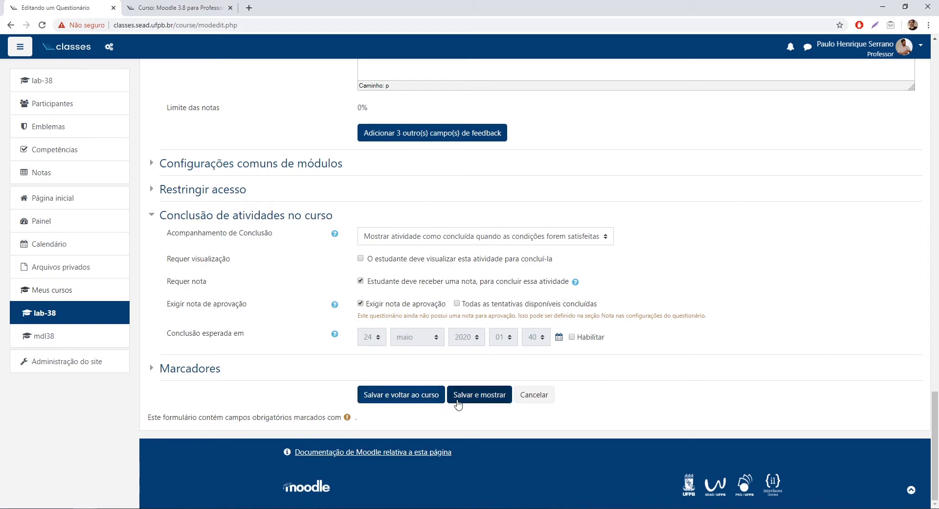
click(456, 398)
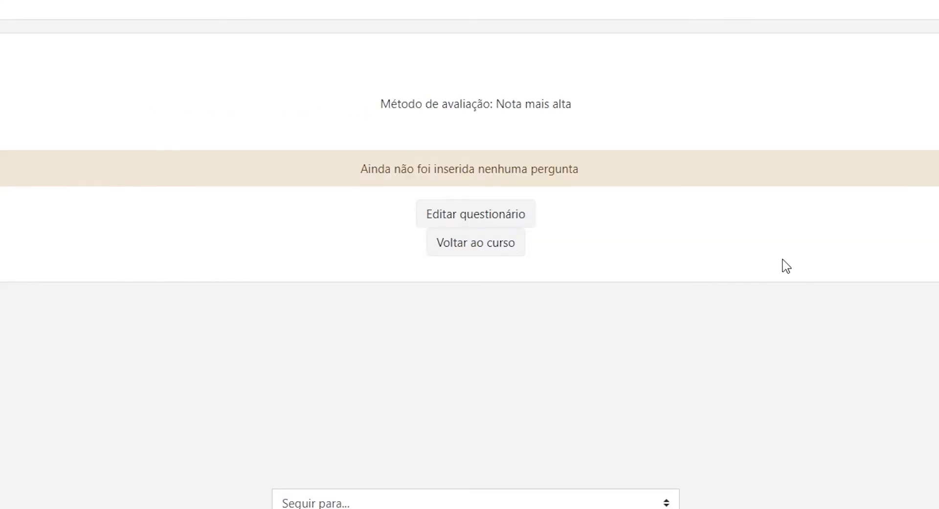
click(517, 226)
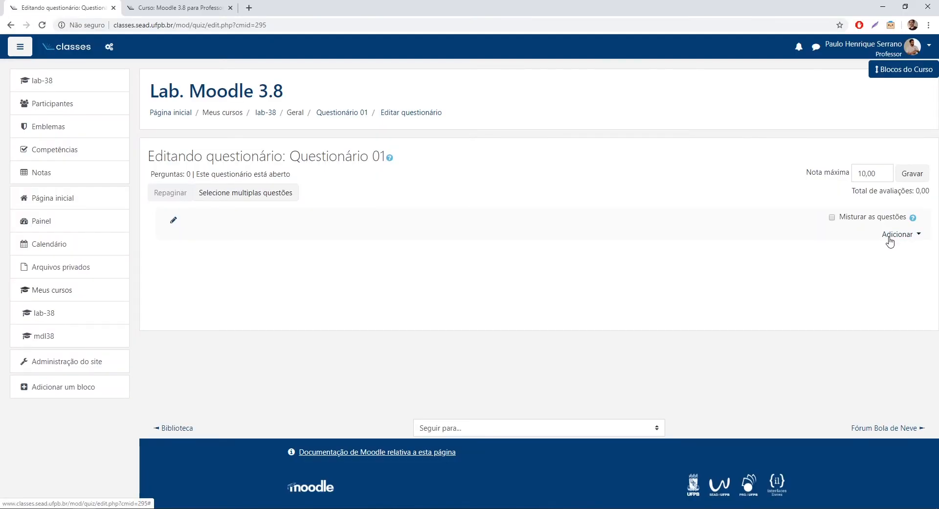
Step: Start adding a new Múltipla escolha question to the Questionário 01 quiz
click(890, 239)
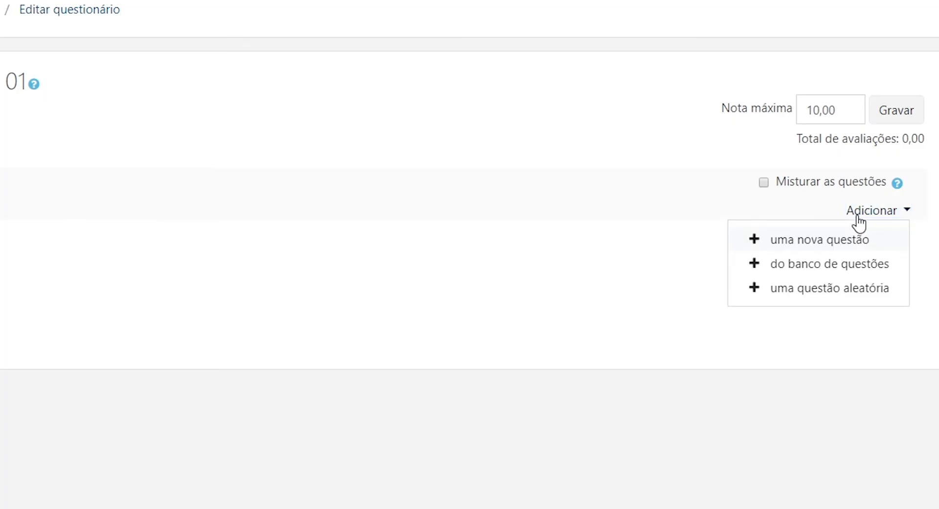
click(791, 249)
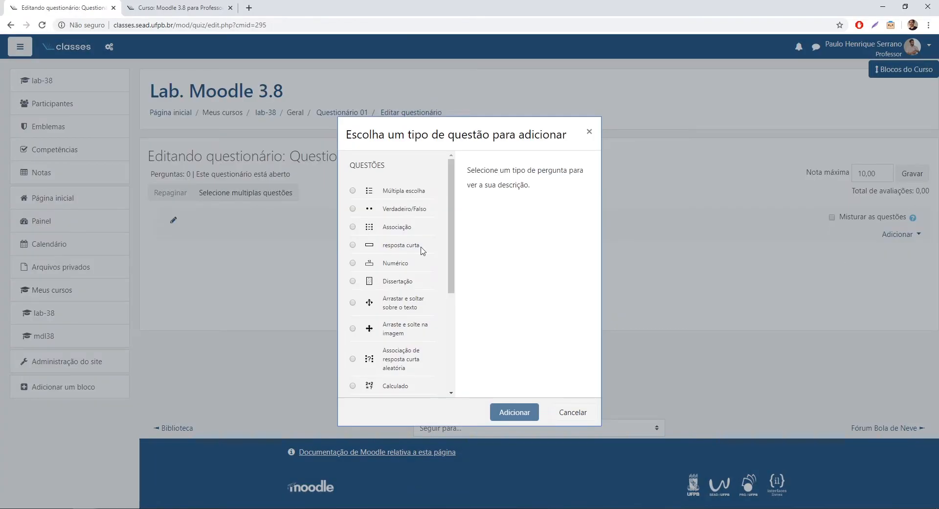
click(411, 194)
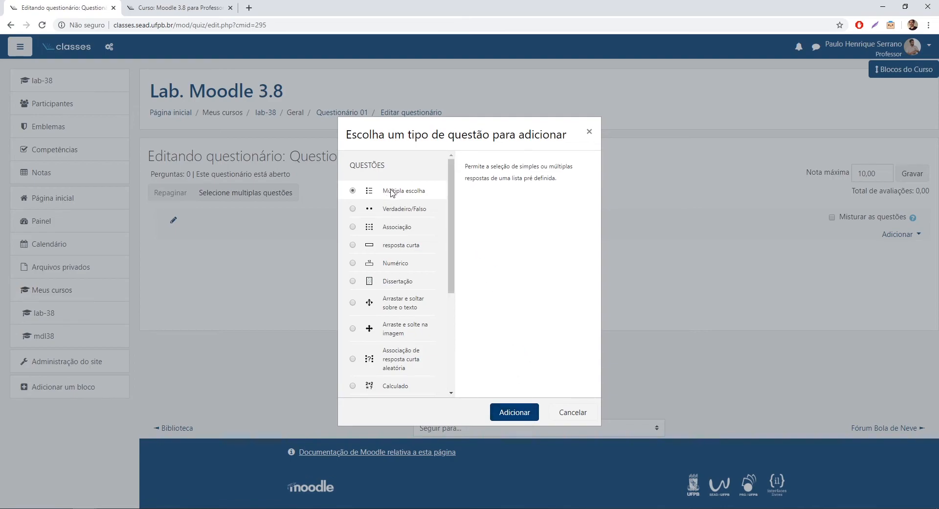
click(515, 412)
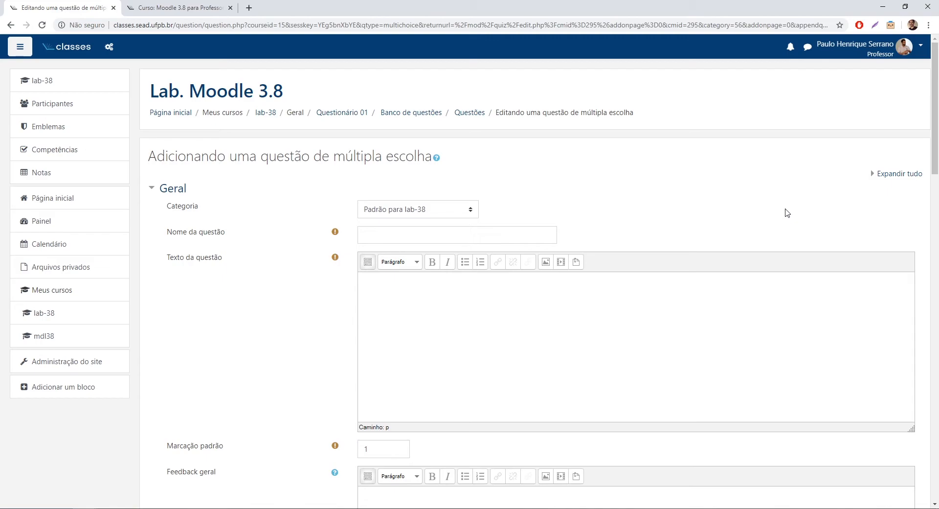
Step: Name the question "Questão 01" and enter "Qual a resposta certa?" as its question text
click(483, 230)
text(Questão 01)
click(481, 344)
Step: Choose Apenas uma resposta as the answer mode for the multiple-choice question
scroll(223, 296, down, 5)
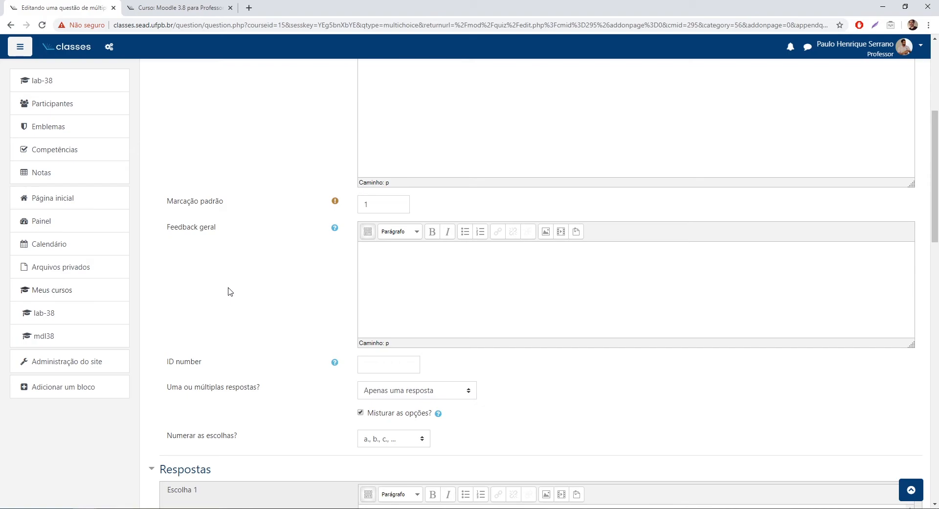
scroll(230, 292, down, 2)
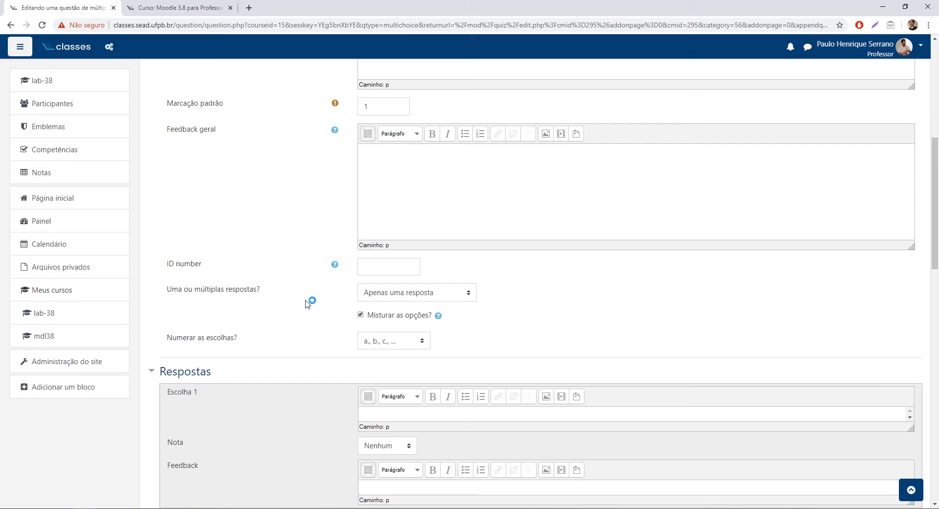
click(424, 297)
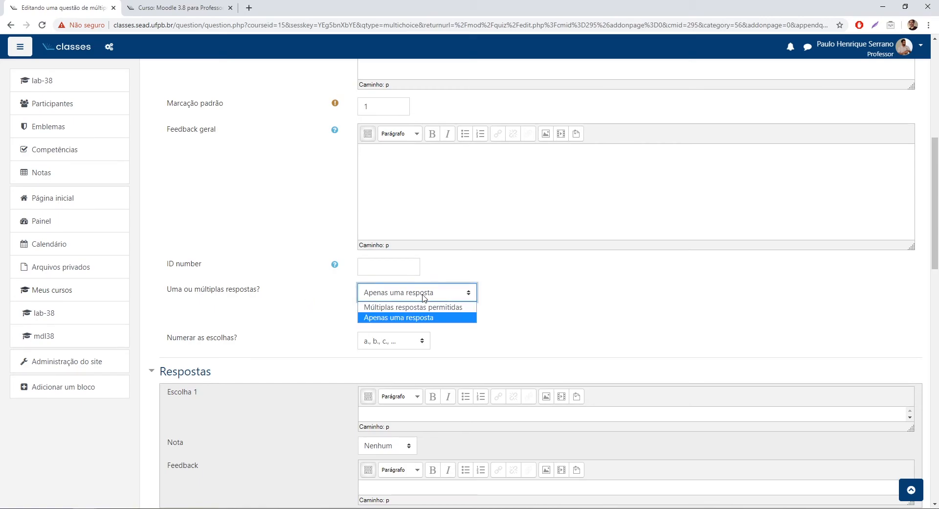
click(426, 318)
scroll(360, 216, down, 2)
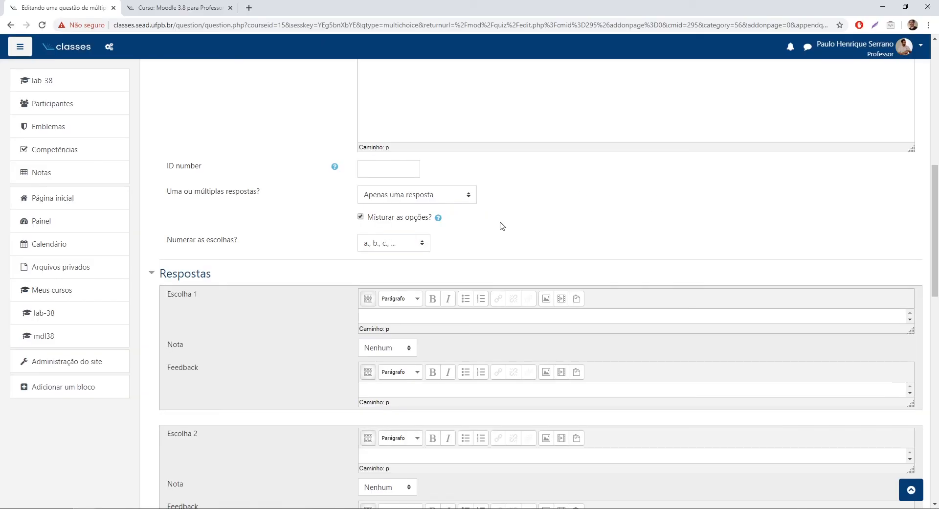
scroll(492, 229, down, 1)
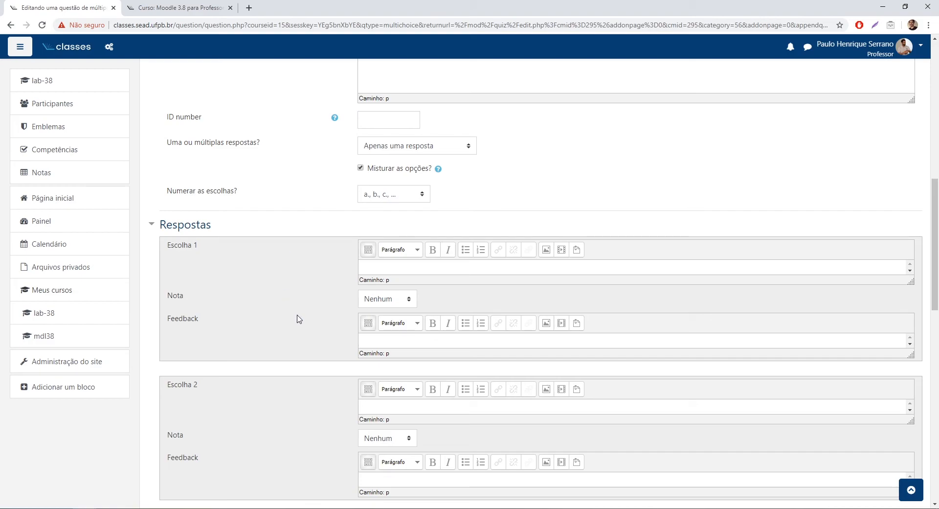
Step: Enter 01 as the answer for Escolha 1 and set its grade to 100%
scroll(298, 319, down, 2)
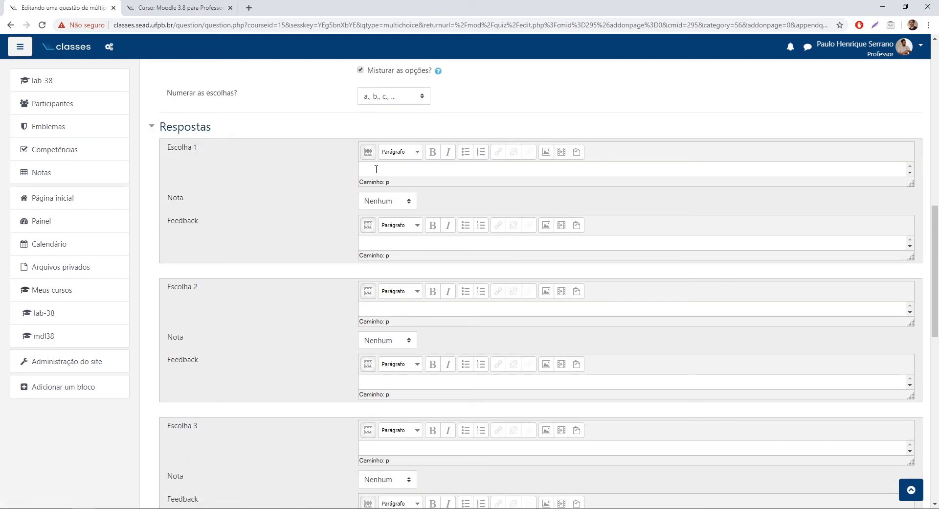
text(01)
click(388, 202)
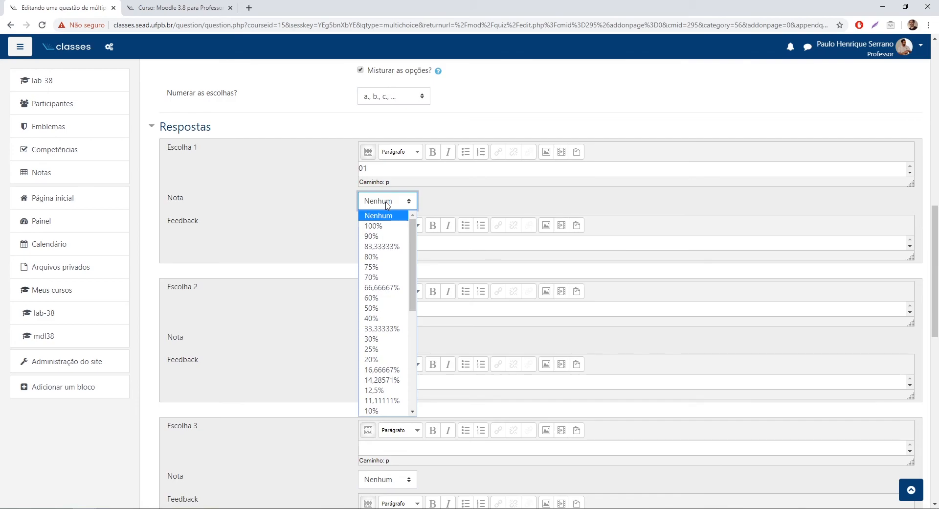
click(376, 227)
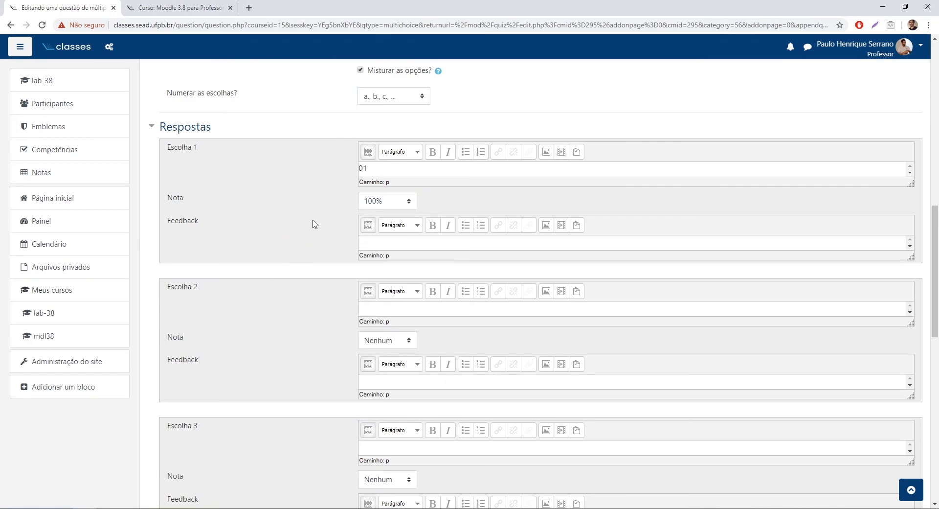
Step: Enter 02, 03, 04 and 05 as the remaining answer choices and save the question
scroll(289, 315, down, 1)
text(02)
scroll(289, 315, down, 1)
click(374, 353)
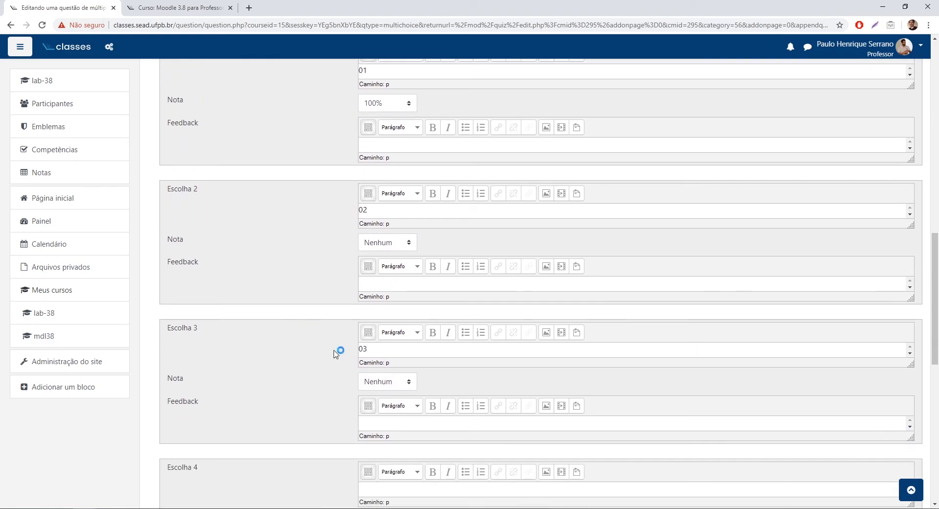
scroll(342, 352, down, 4)
text(04)
scroll(273, 316, down, 10)
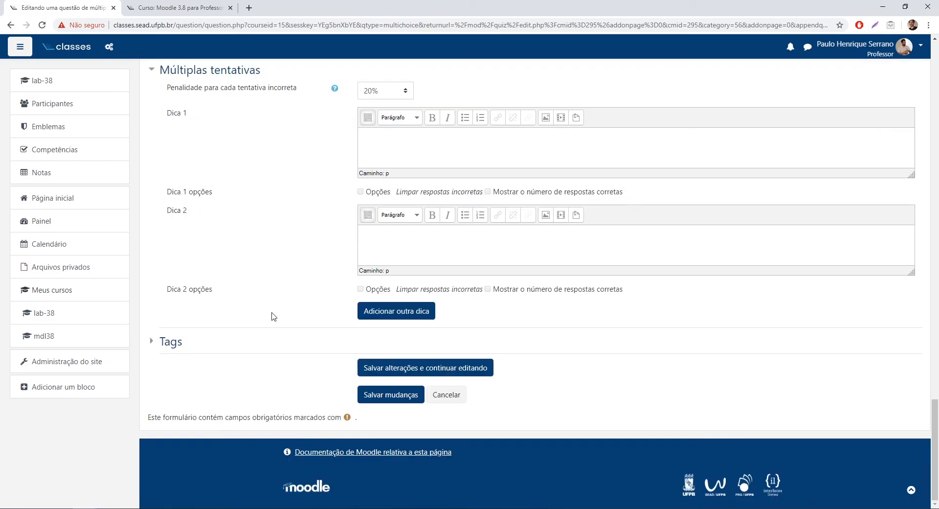
click(394, 396)
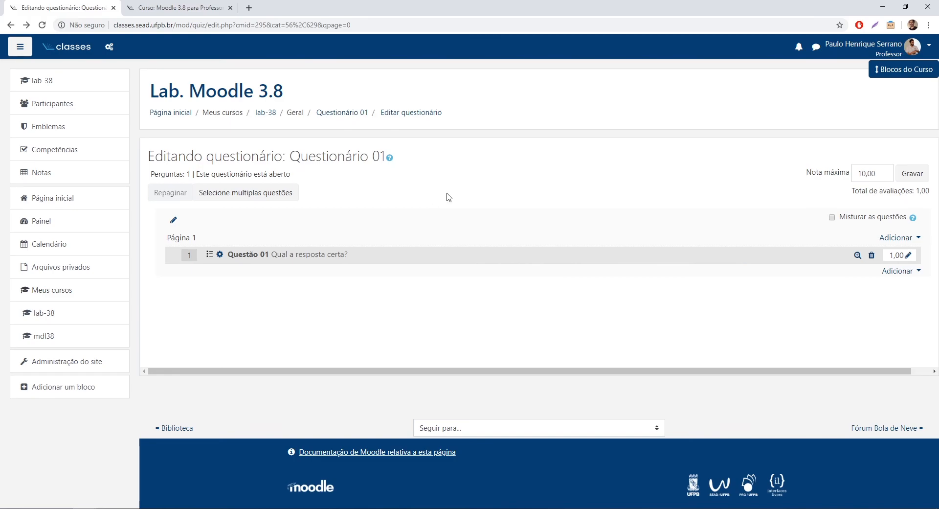
Step: Return to the lab-38 course page, open Questionário 01 and preview the quiz
click(341, 113)
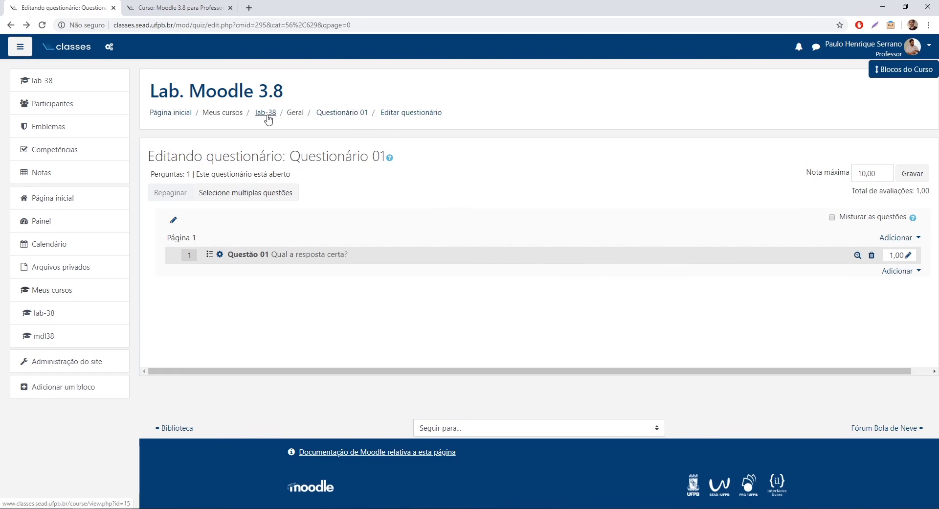
click(268, 113)
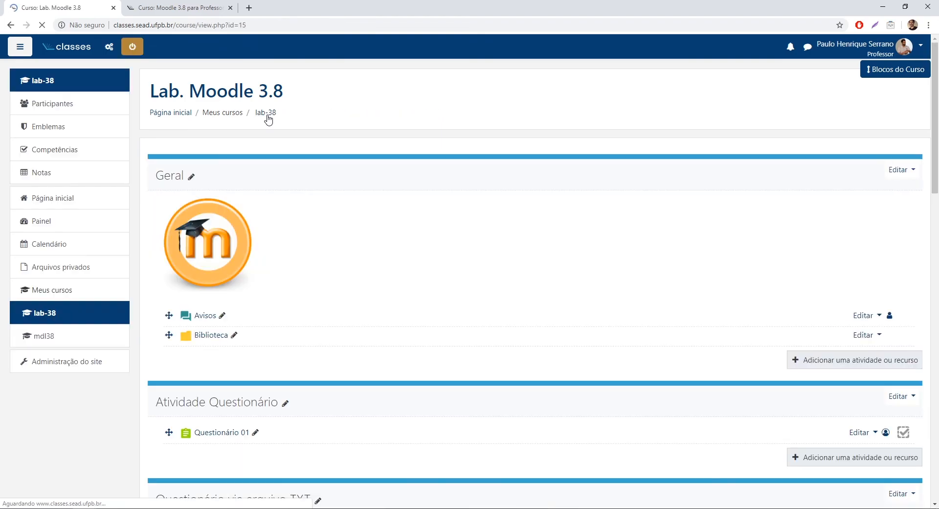
scroll(367, 323, down, 3)
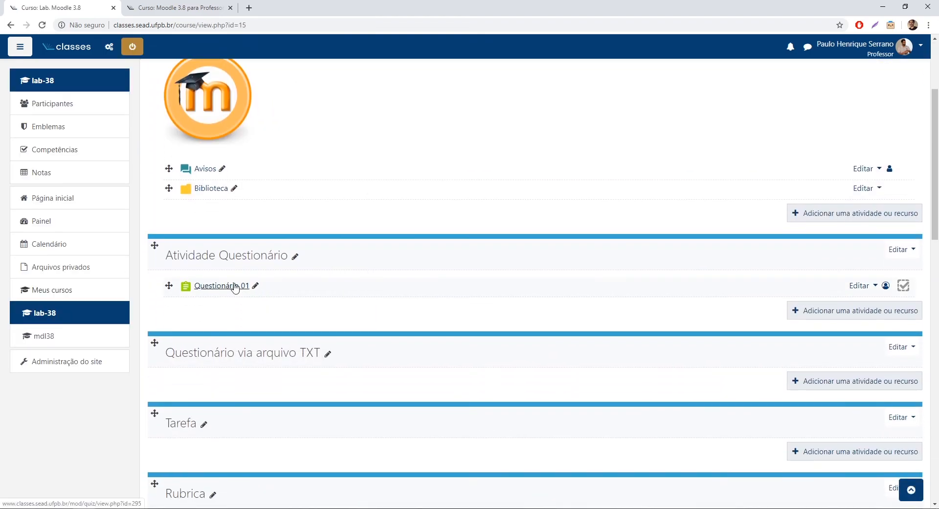
click(235, 286)
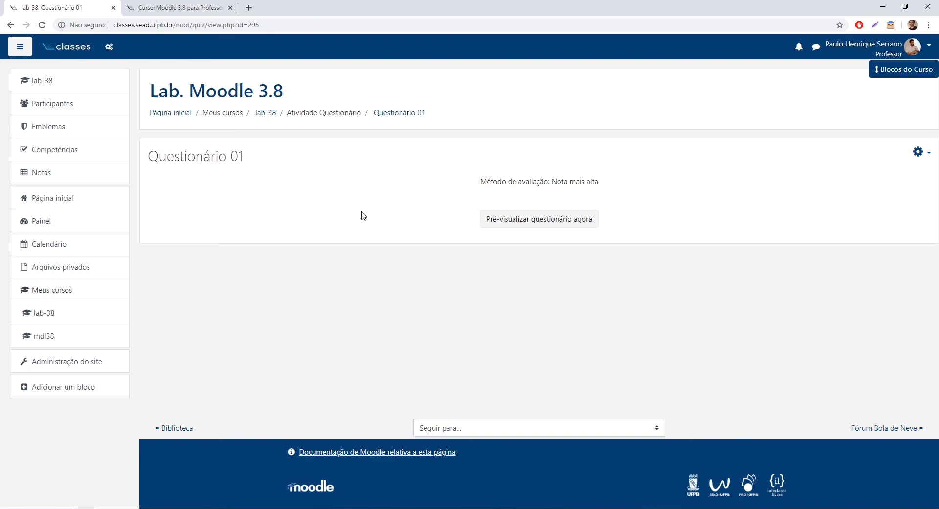
click(558, 225)
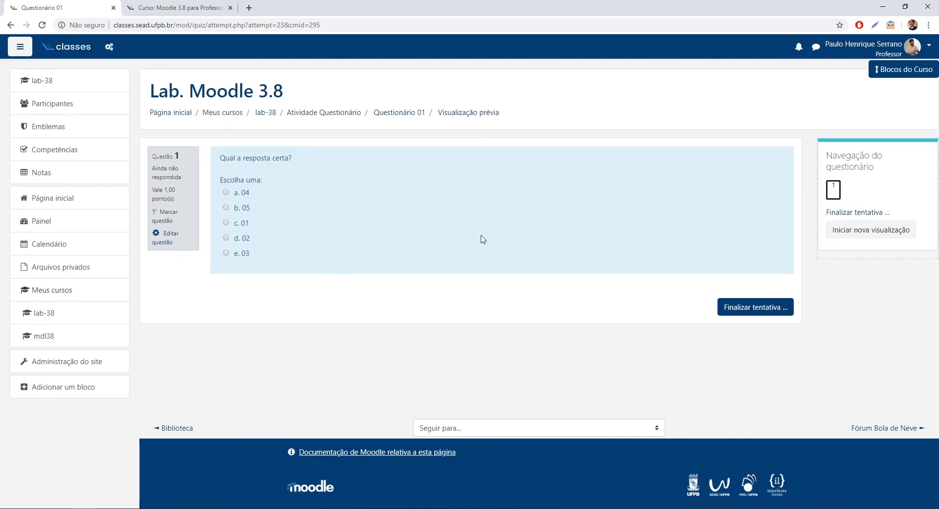
Step: Leave the quiz preview and return to the activity sections on the lab-38 course page
click(269, 114)
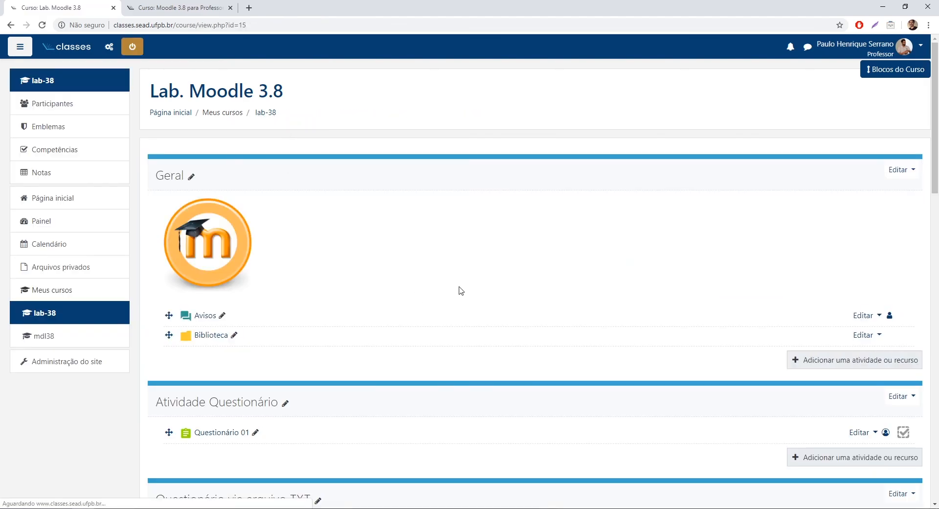
scroll(391, 317, down, 2)
scroll(320, 360, down, 1)
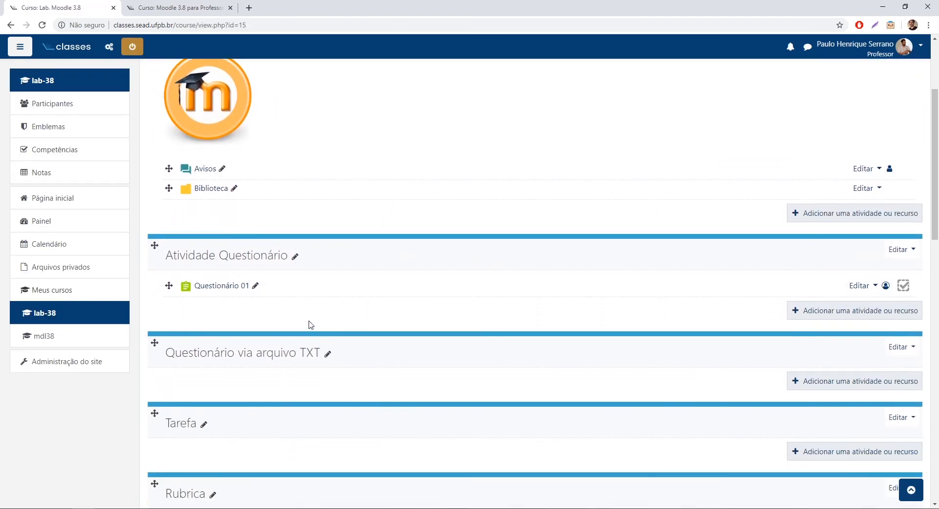